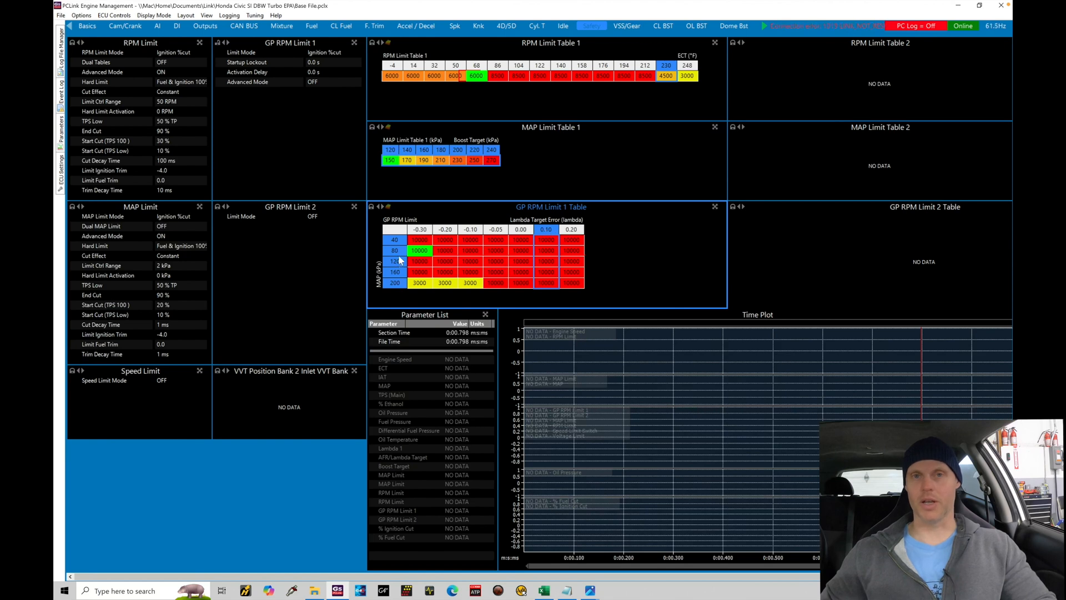
- Set the GP RPM Limit 1 Table cells at 160 kPa for lambda errors -0.30 to -0.10 to 3000 and save
left_click_drag(419, 283, 470, 283)
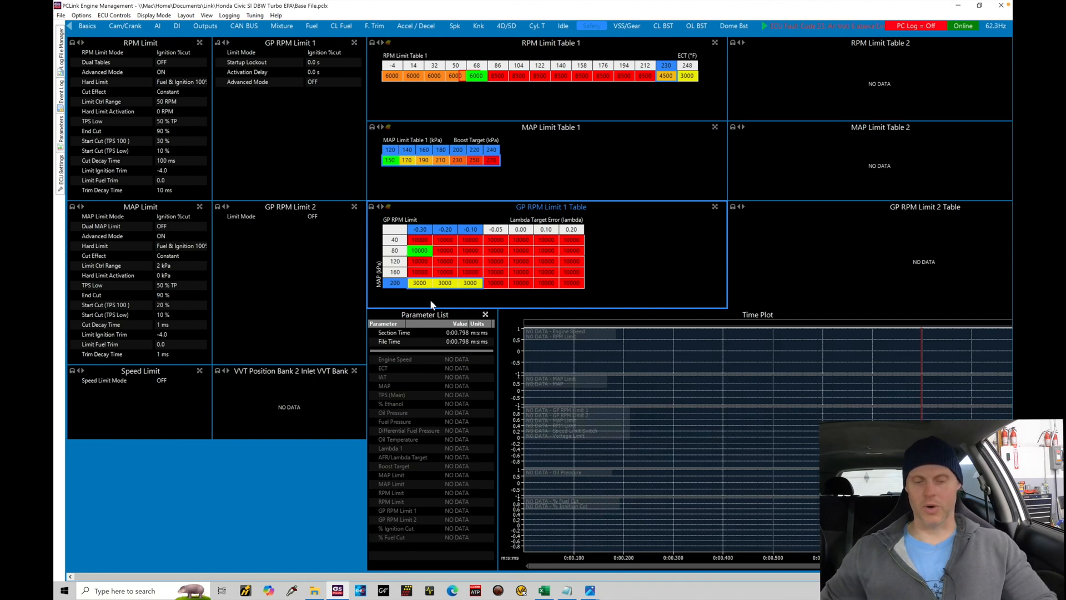
left_click_drag(419, 275, 469, 275)
type("3000")
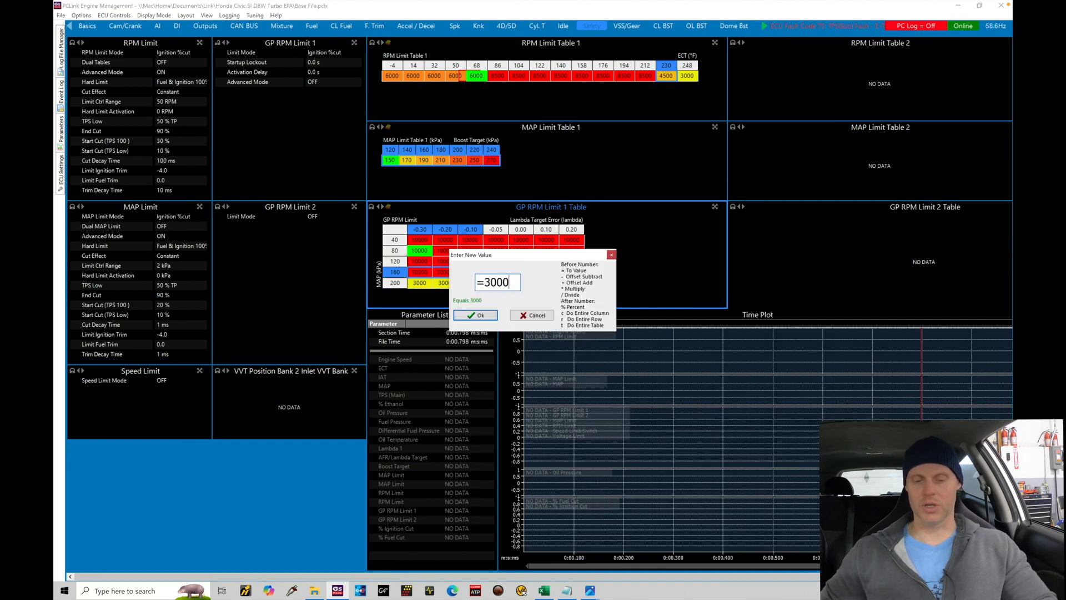
key("Return")
key("ctrl+s")
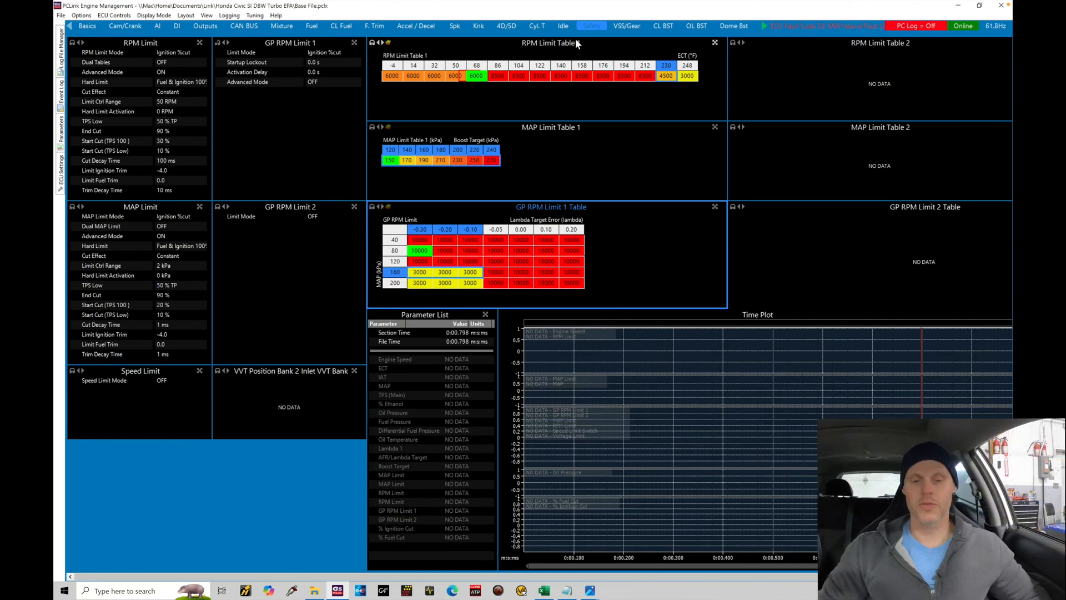
- Set the Calibration of GP Speed 1 - Vehicle Speed to 1000 in the vehicle speed and gear settings
left_click(628, 31)
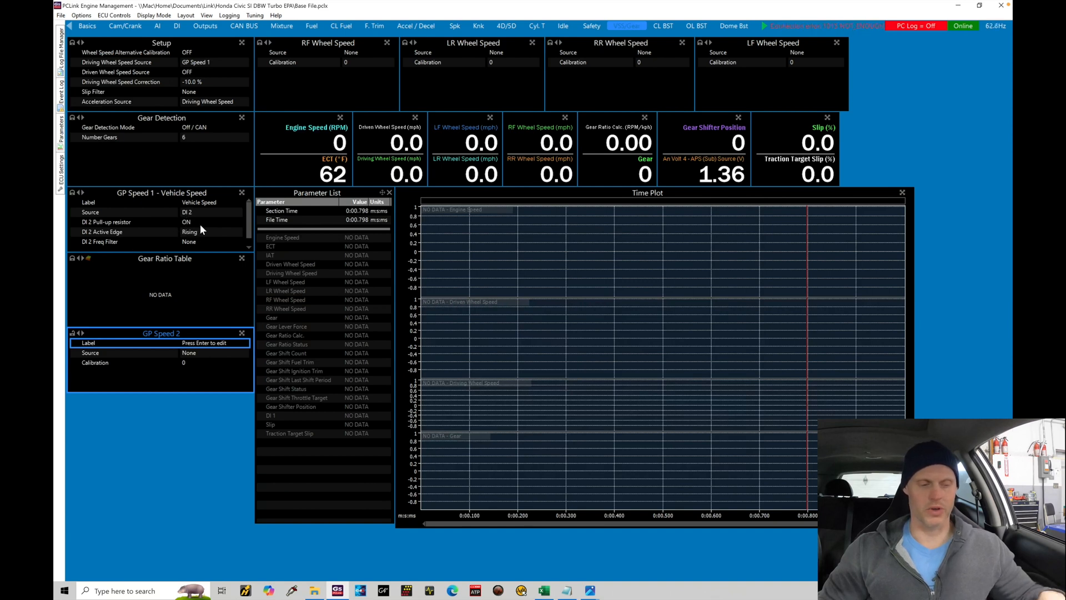
left_click(222, 202)
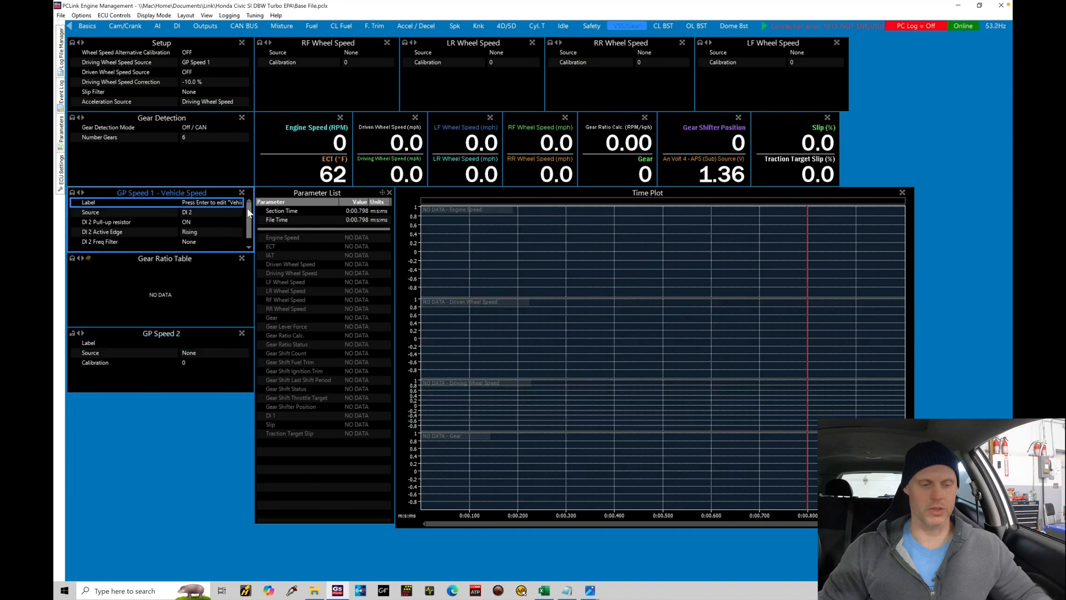
scroll(248, 233, "down", 1)
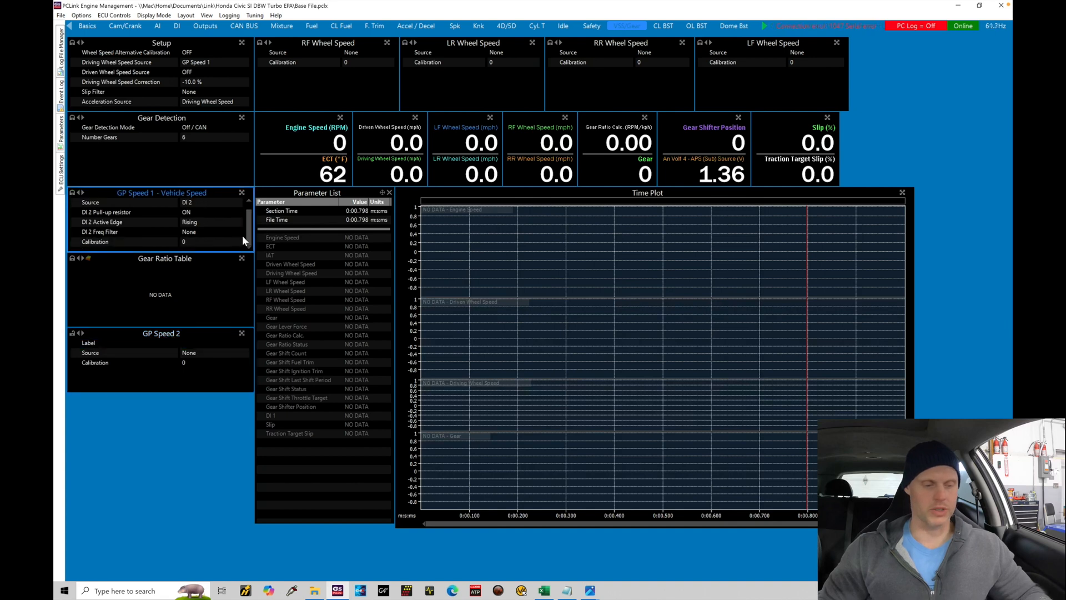
left_click(201, 243)
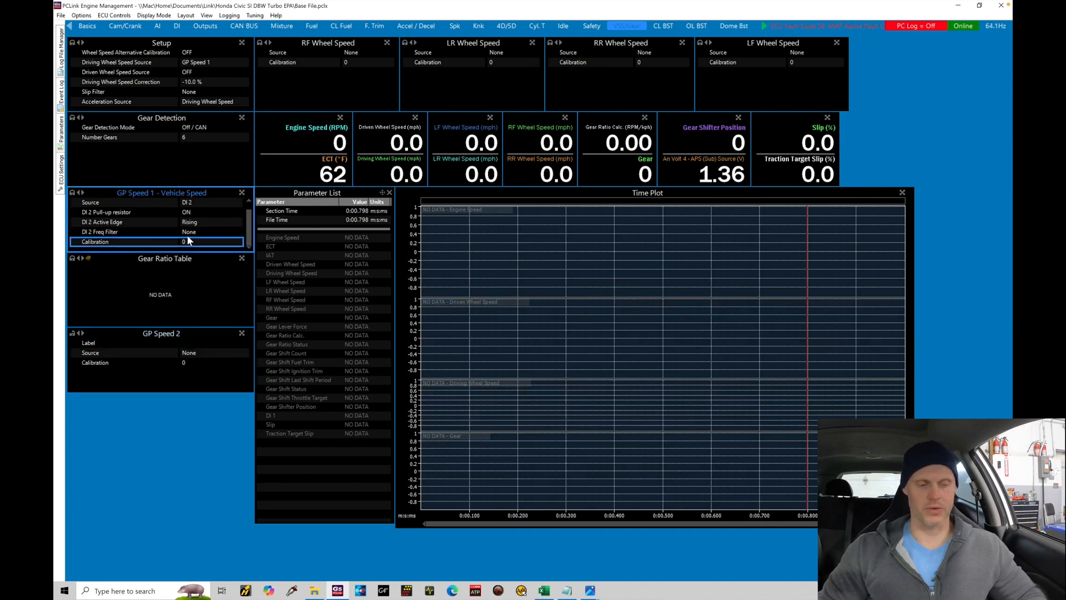
type("1000")
key("Return")
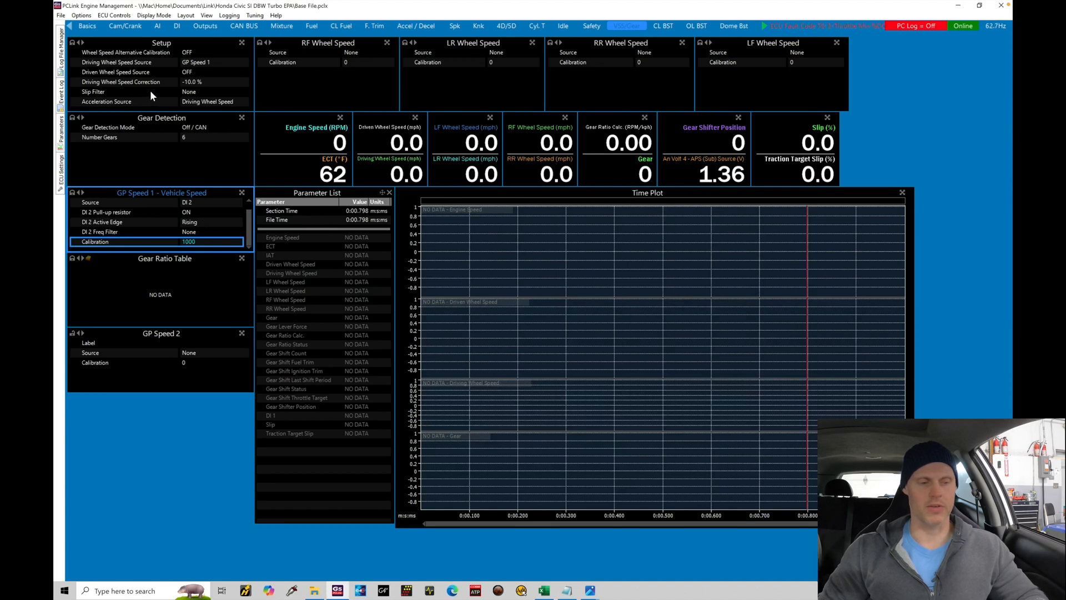
- Set the Driving Wheel Speed Correction to 0% and save the changes
left_click(203, 85)
type("0")
key("Return")
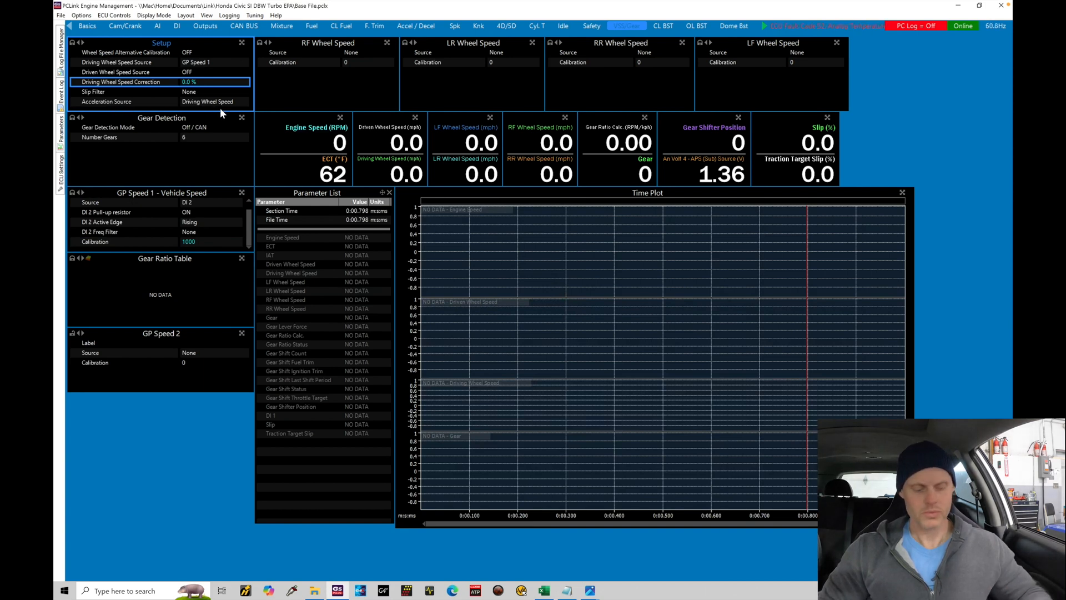
key("ctrl+s")
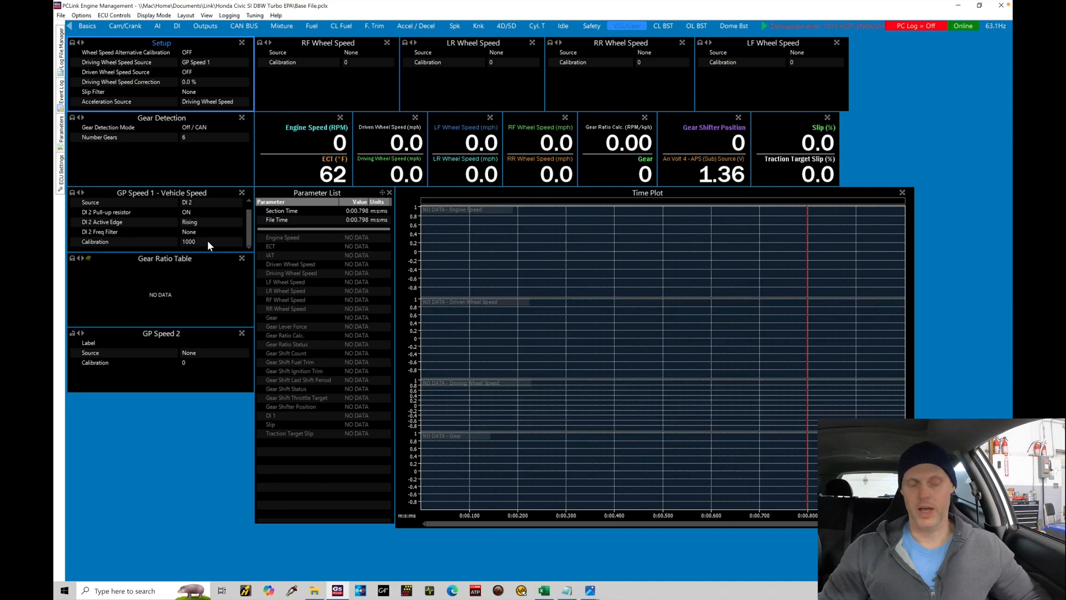
- Review the Boost Source options and the PWM Output setting in the closed-loop Boost Setup
left_click(661, 26)
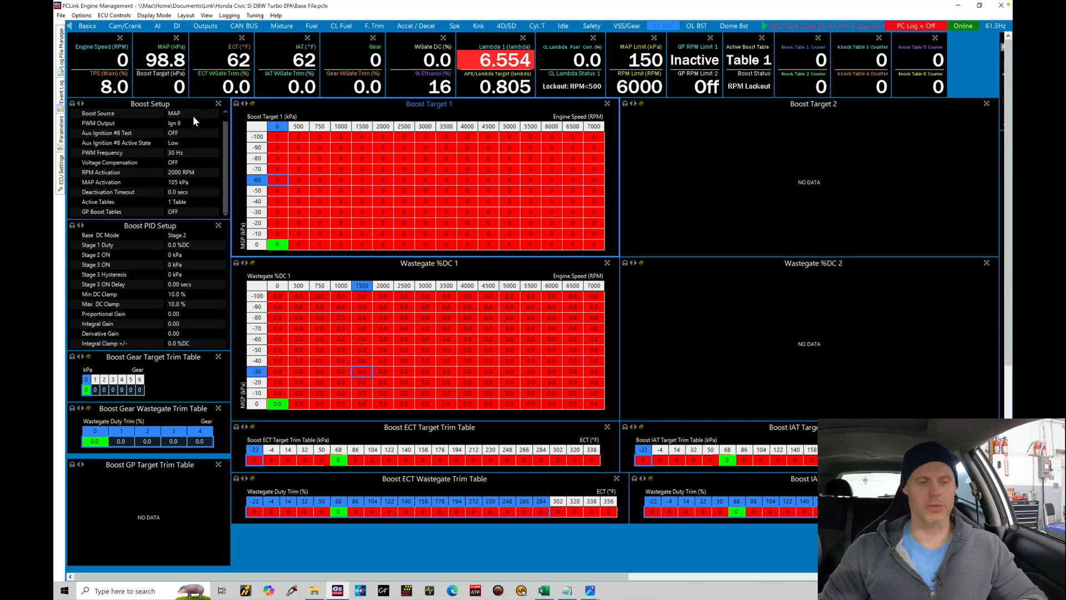
double_click(190, 112)
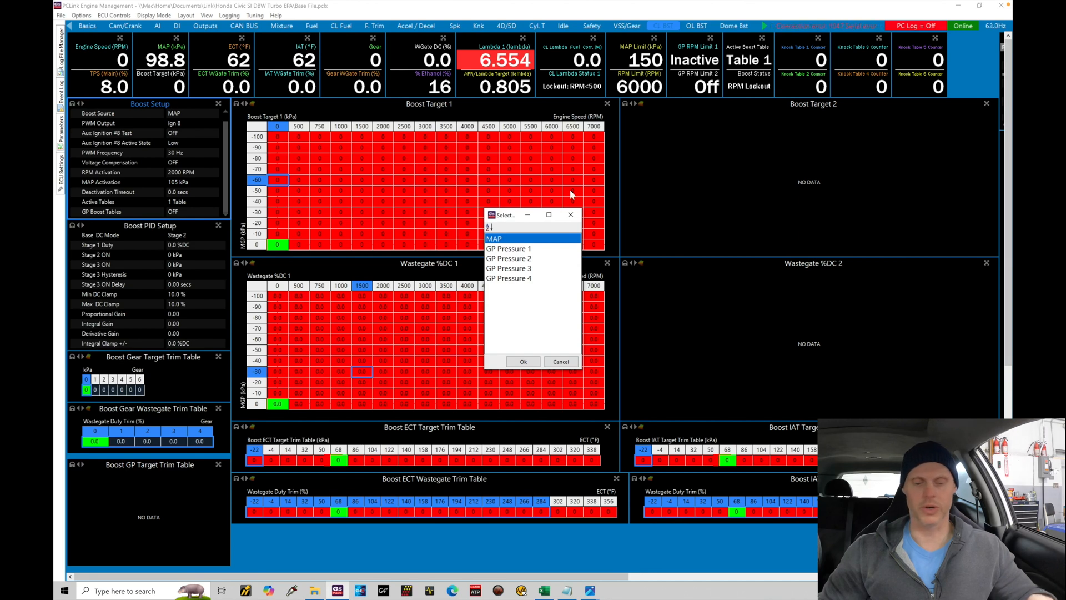
left_click(570, 215)
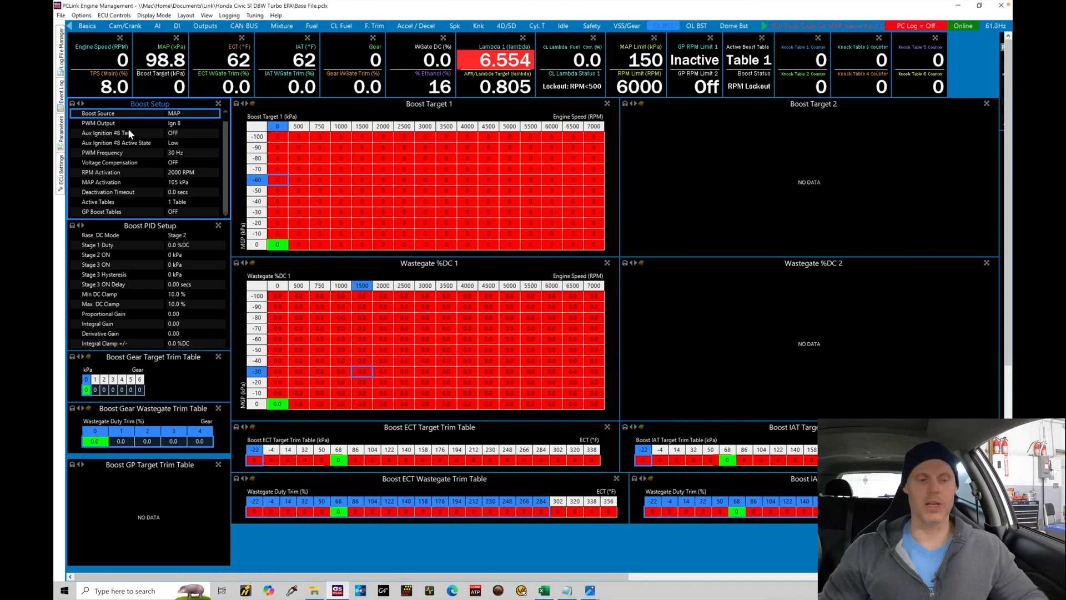
left_click(186, 126)
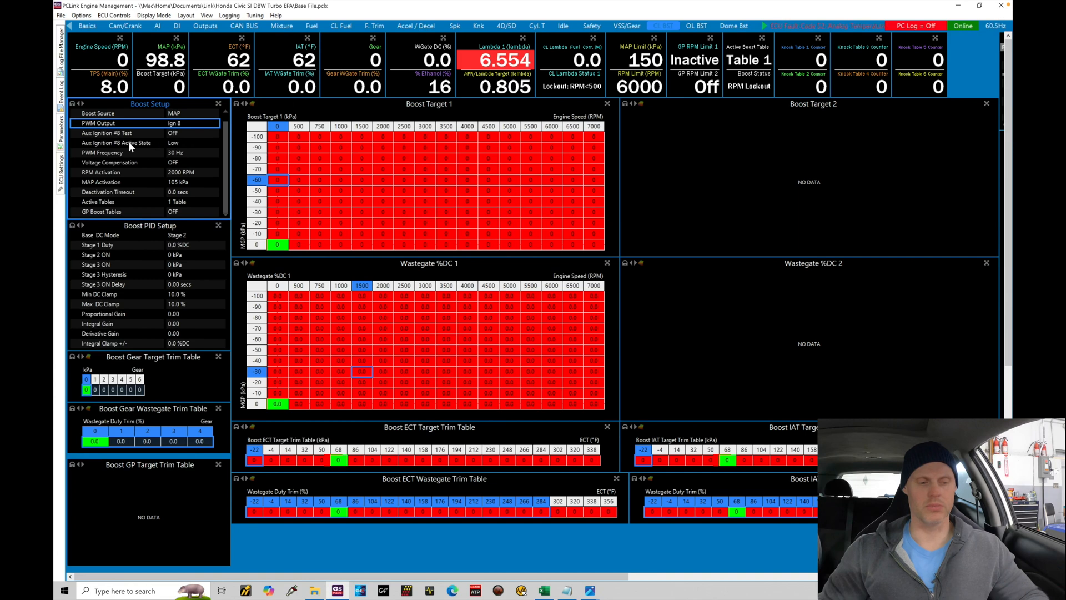
- Switch the Aux Ignition #8 Test to ON (PWM), check its Test Frequency setting, and return the test to OFF
left_click(182, 132)
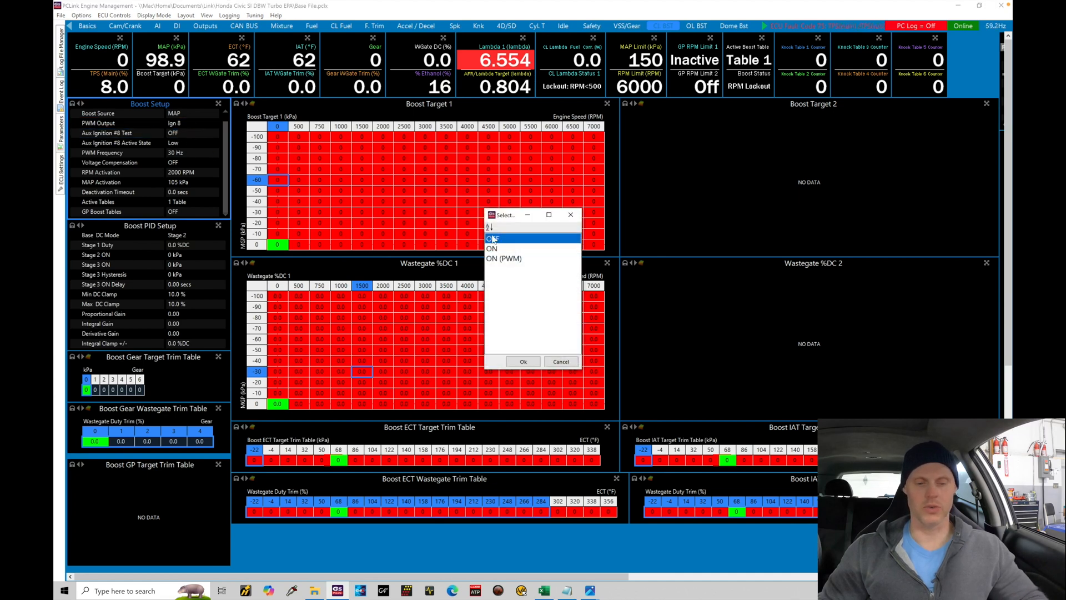
left_click(500, 259)
double_click(499, 259)
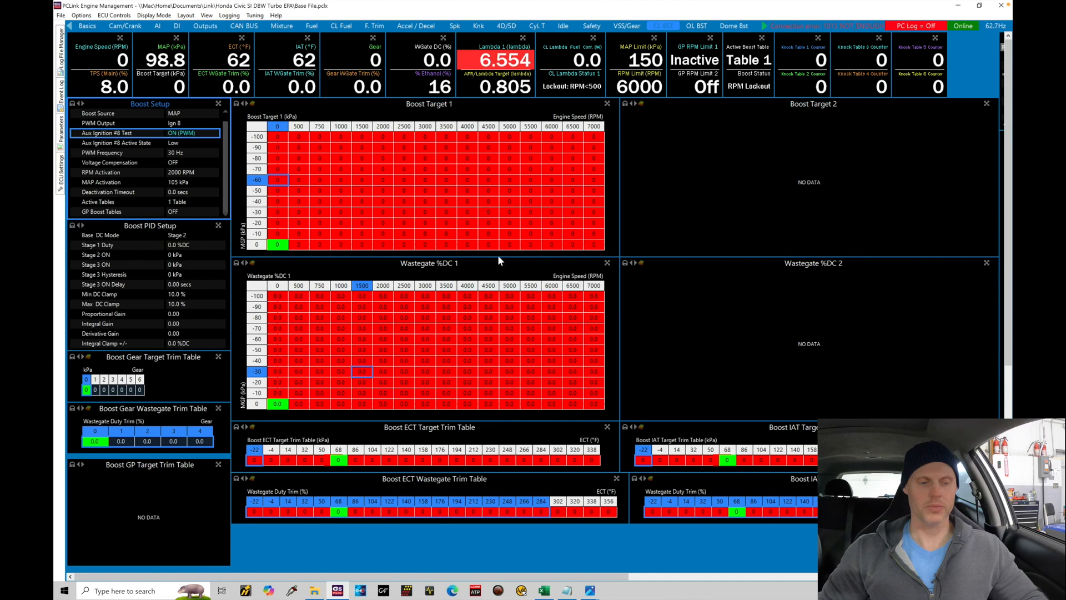
left_click(186, 143)
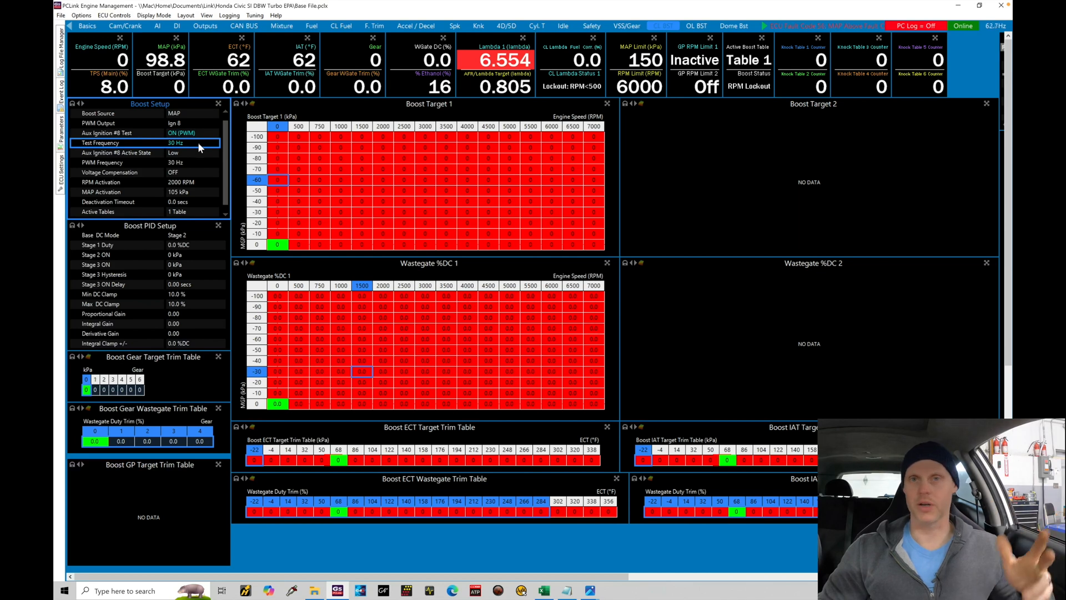
double_click(200, 132)
double_click(508, 235)
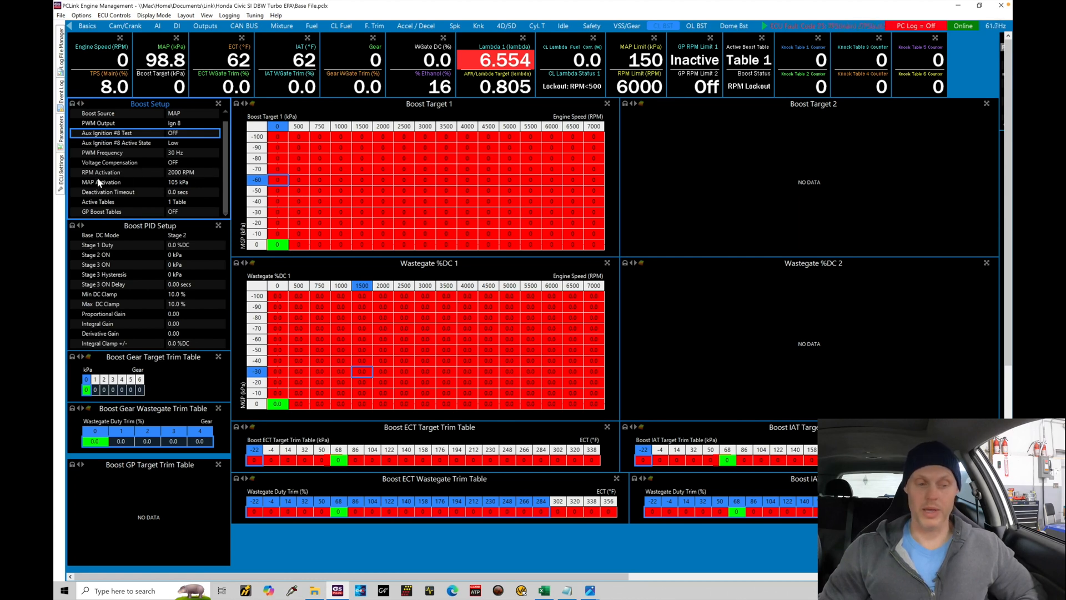
- Set Active Tables in the Boost Setup to Interpolate Between
double_click(189, 202)
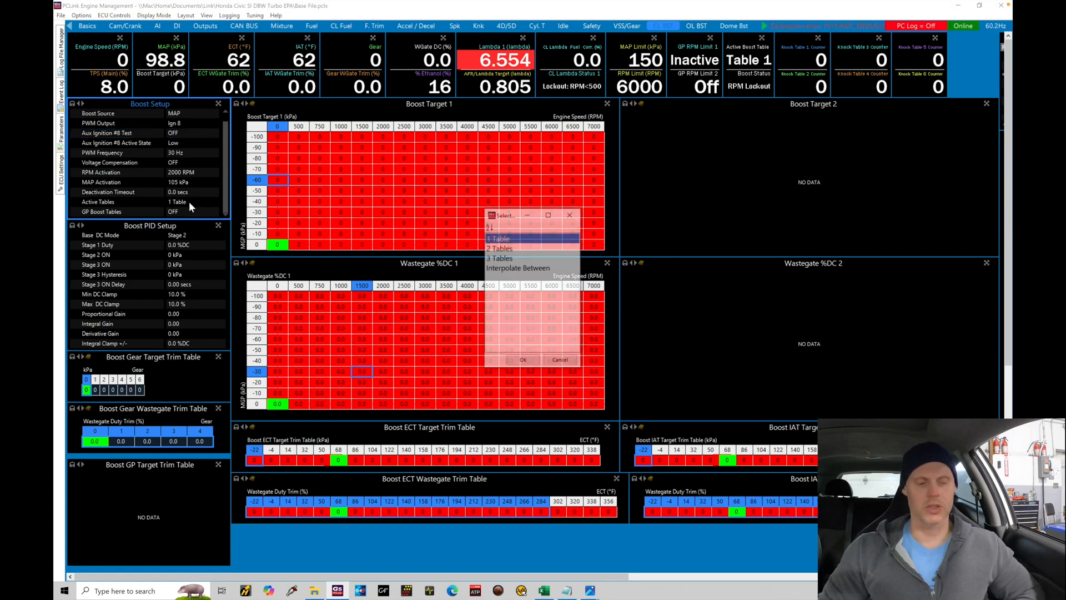
left_click(515, 269)
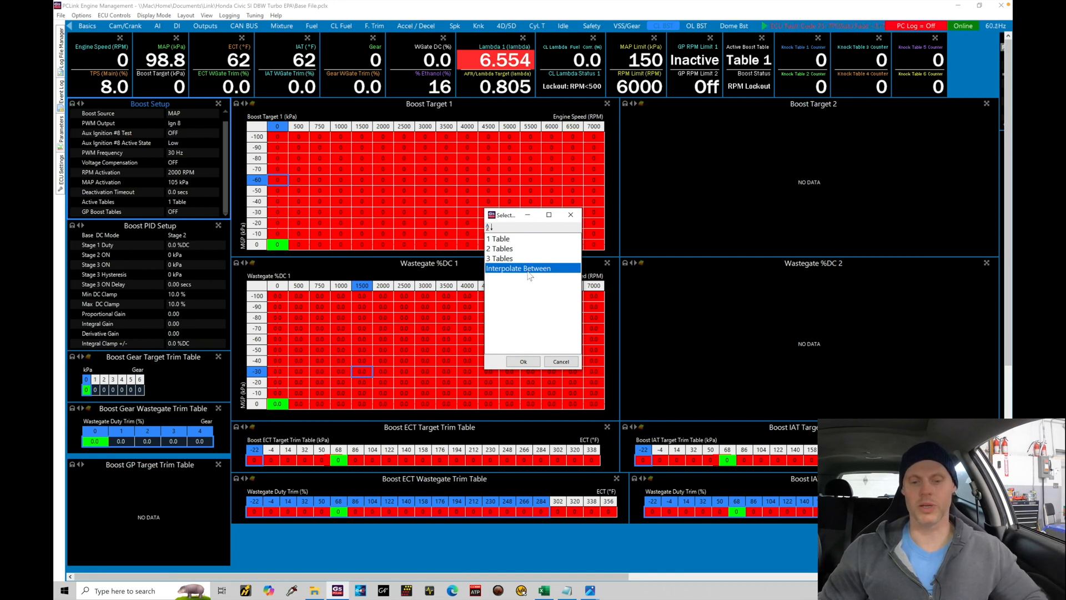
left_click(527, 362)
left_click(516, 306)
left_click(519, 306)
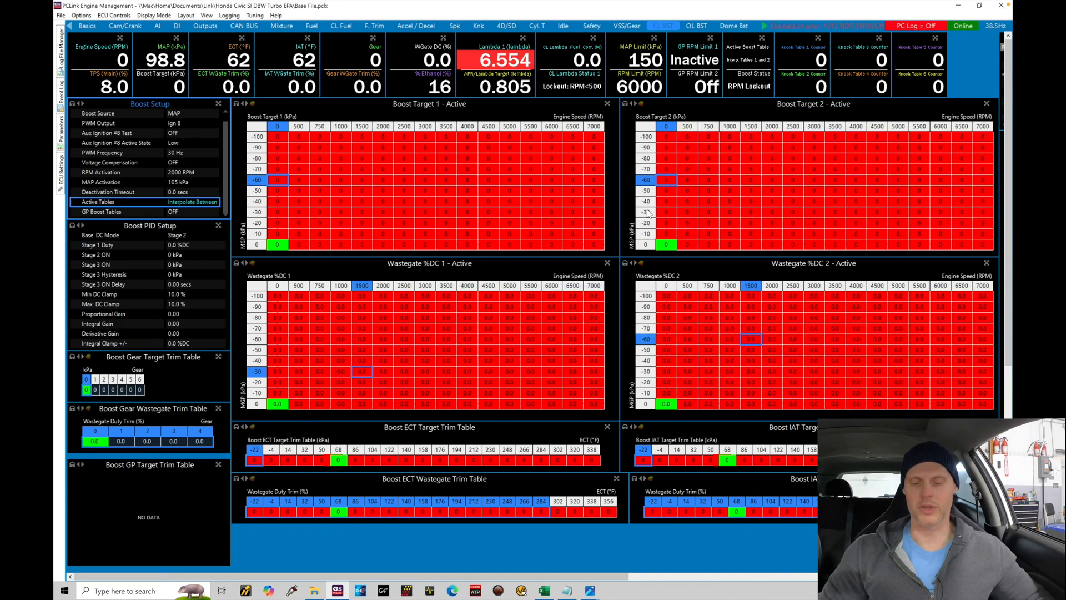